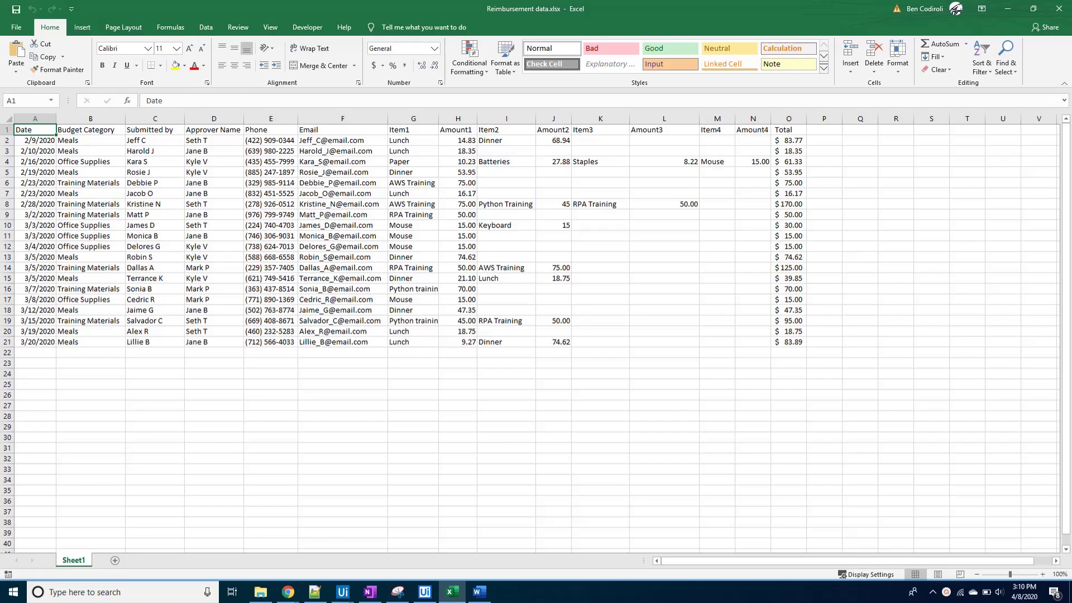
- Compare the Reimbursement data.xlsx columns with the blank form in Reimbursement Template.docx, finishing in Word
click(479, 592)
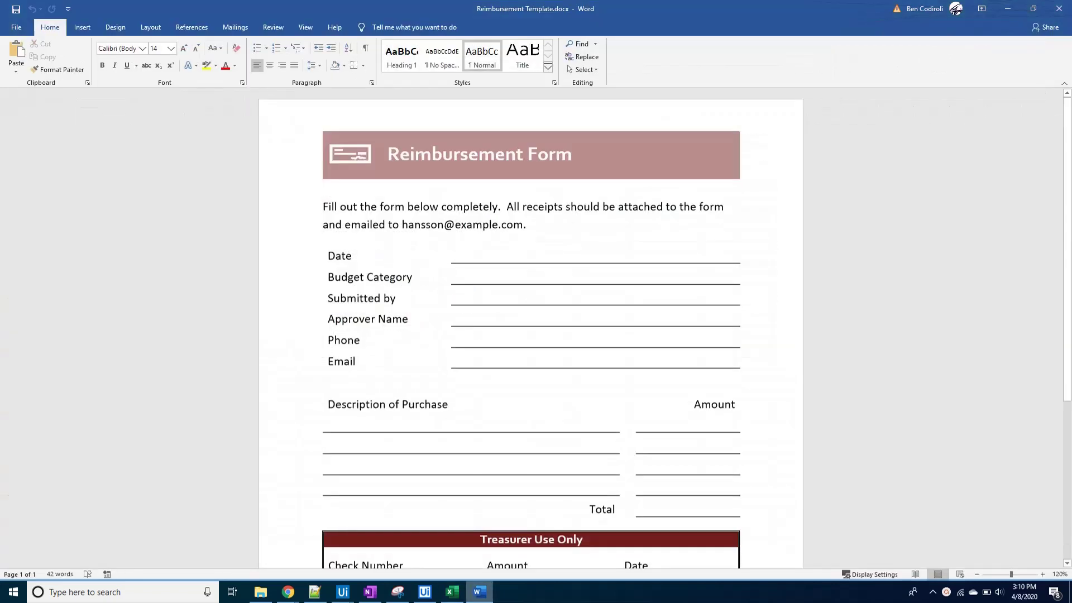
key(alt+Tab)
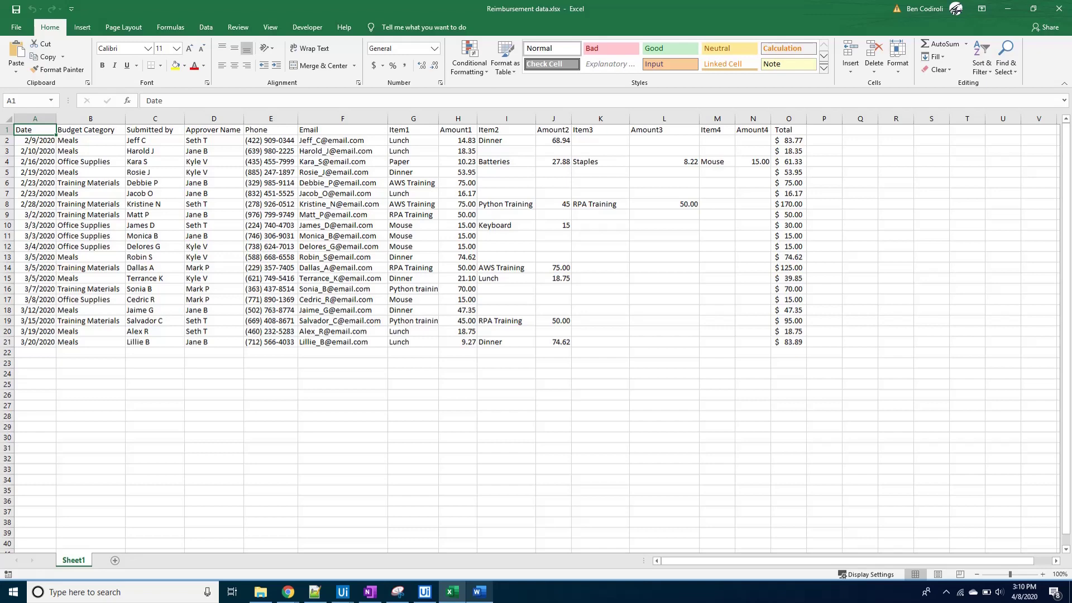
key(alt+Tab)
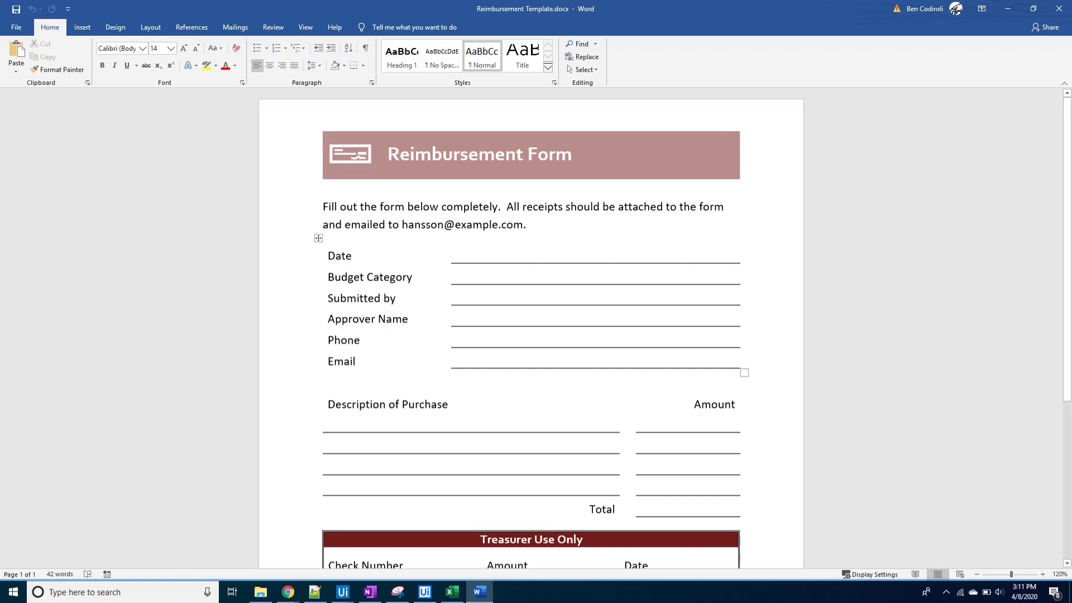
- Tag the form blanks with bracketed column names, from [date] and [phone] to [amount4] and [total]
key(Down)
key(Down)
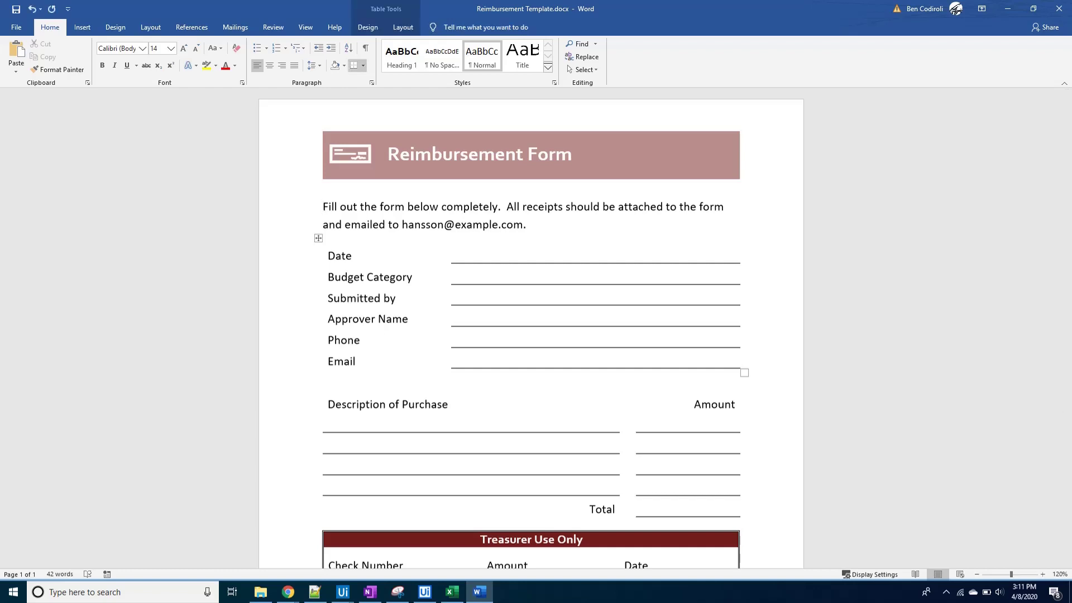
text([)
text(date)
text([budget category][submitted by][approver name][phone])
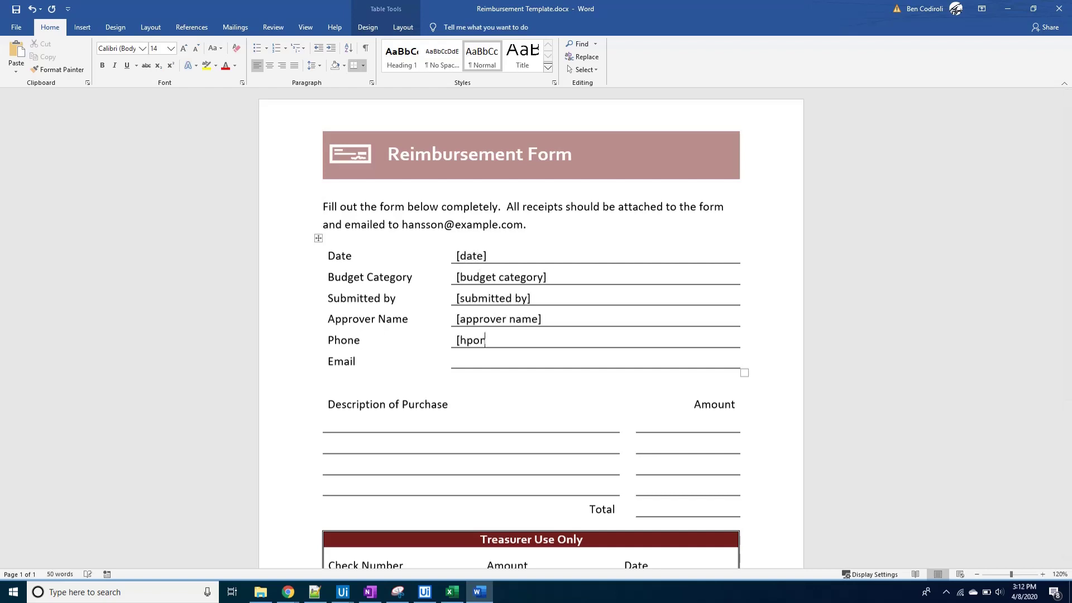
text([email])
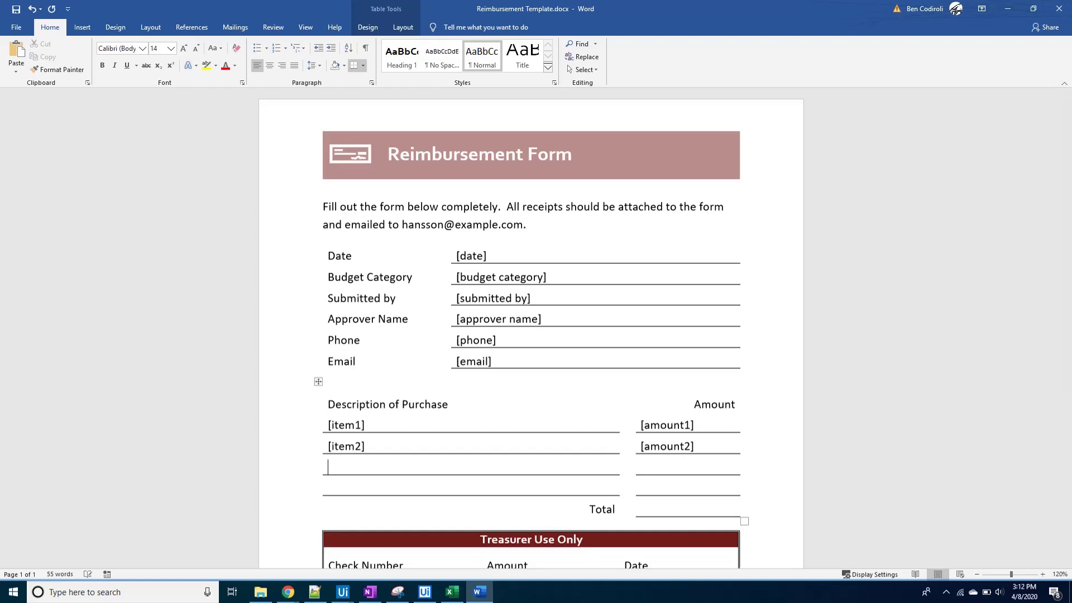
text([item1][amount1][item2][amount2][item3][amount3][item4][amount4][total])
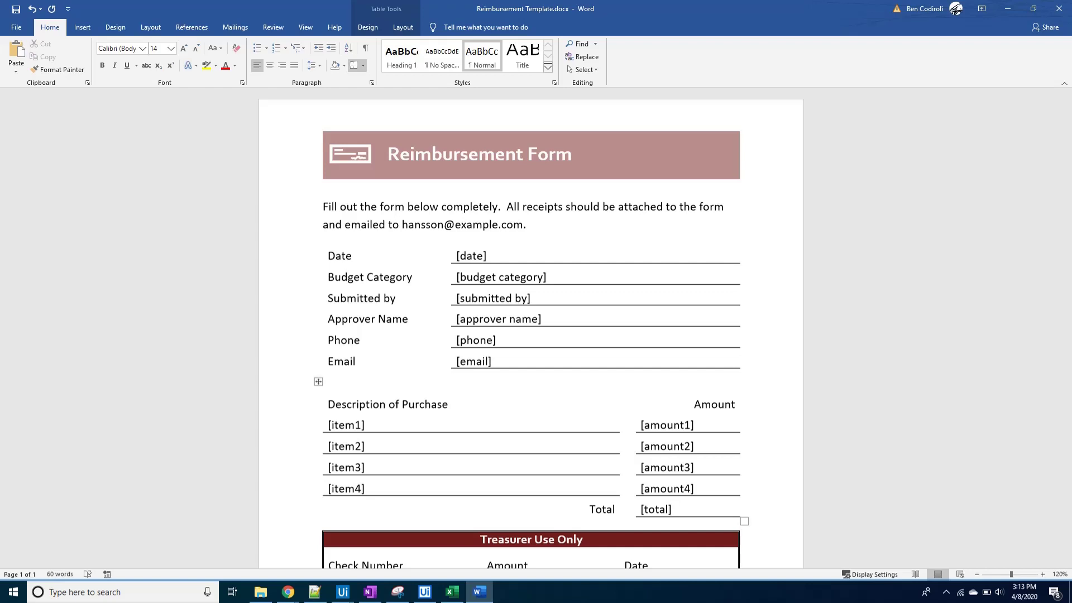
key(alt+f)
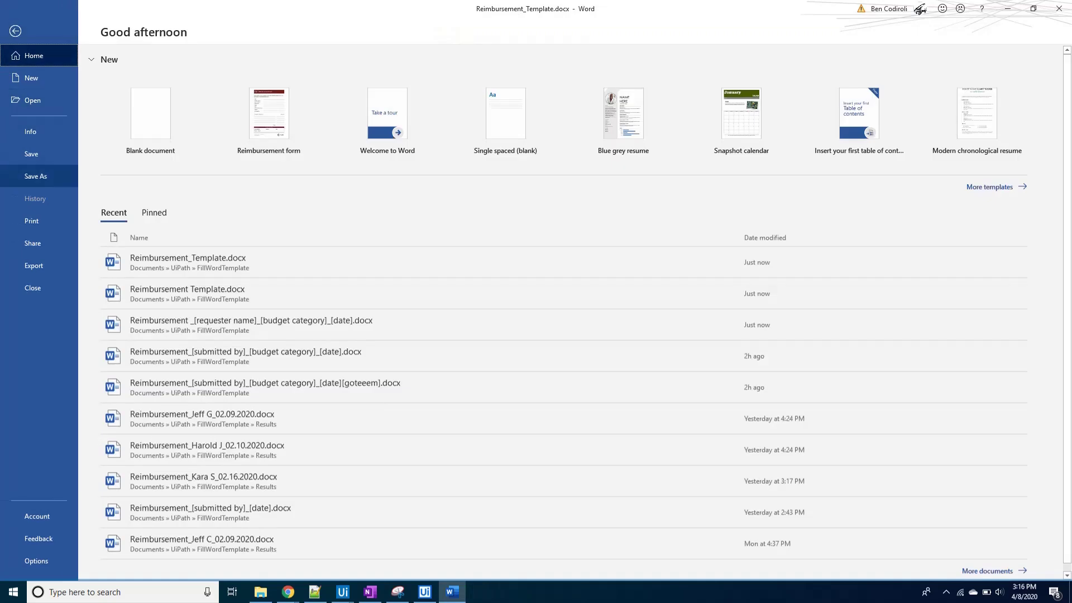
- Save a copy named Reimbursement_[submitted by]_[budget category]_[date].docx
key(a)
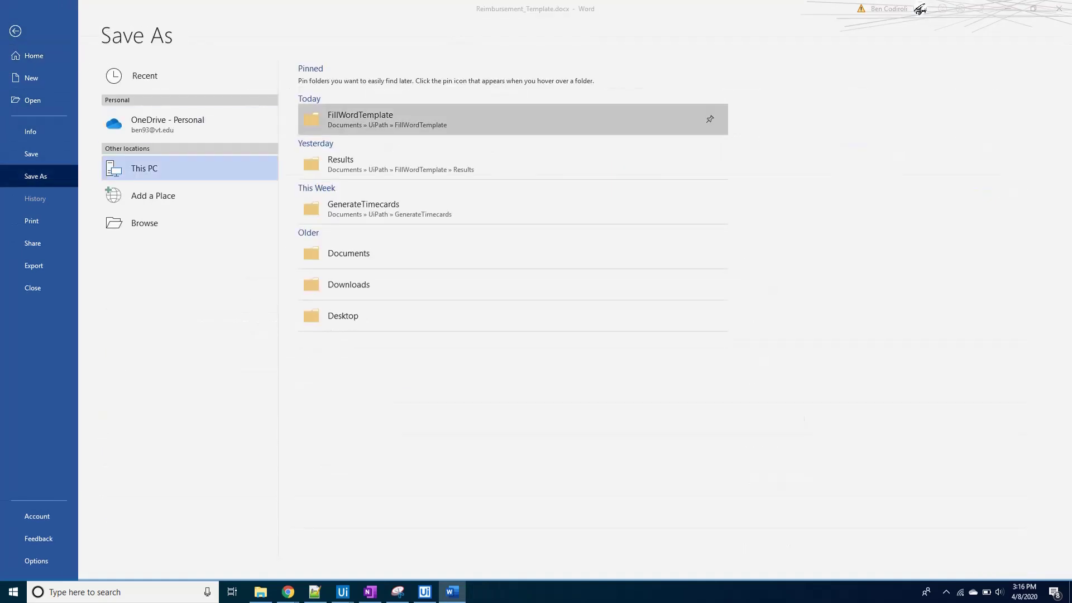
key(o)
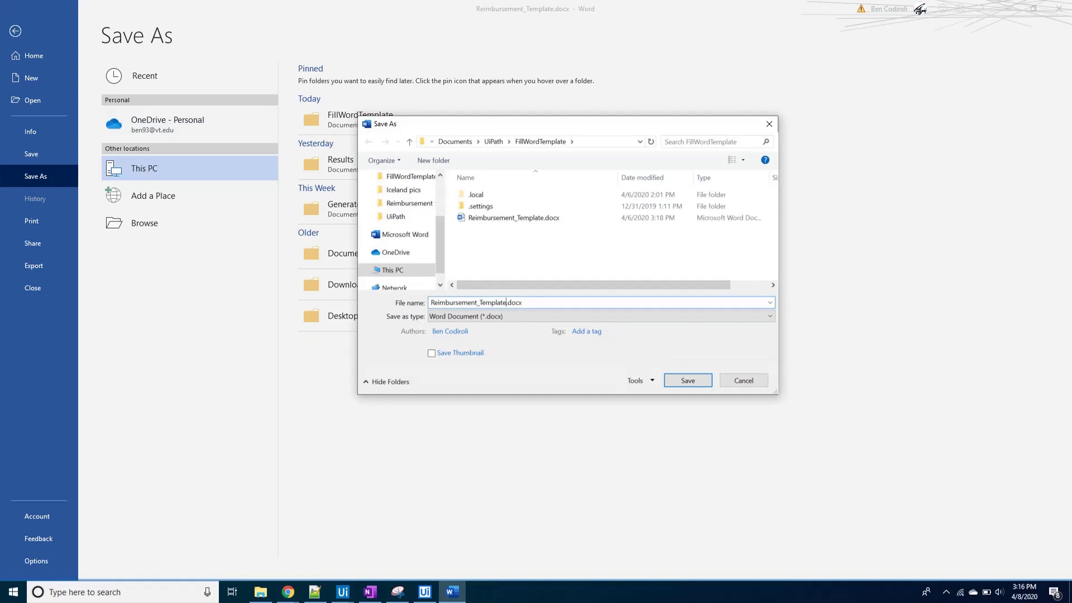
key(BackSpace)
key(BackSpace)
key(BackSpace)
text([)
text(submitted by]_[bu)
text(dget category]_[date])
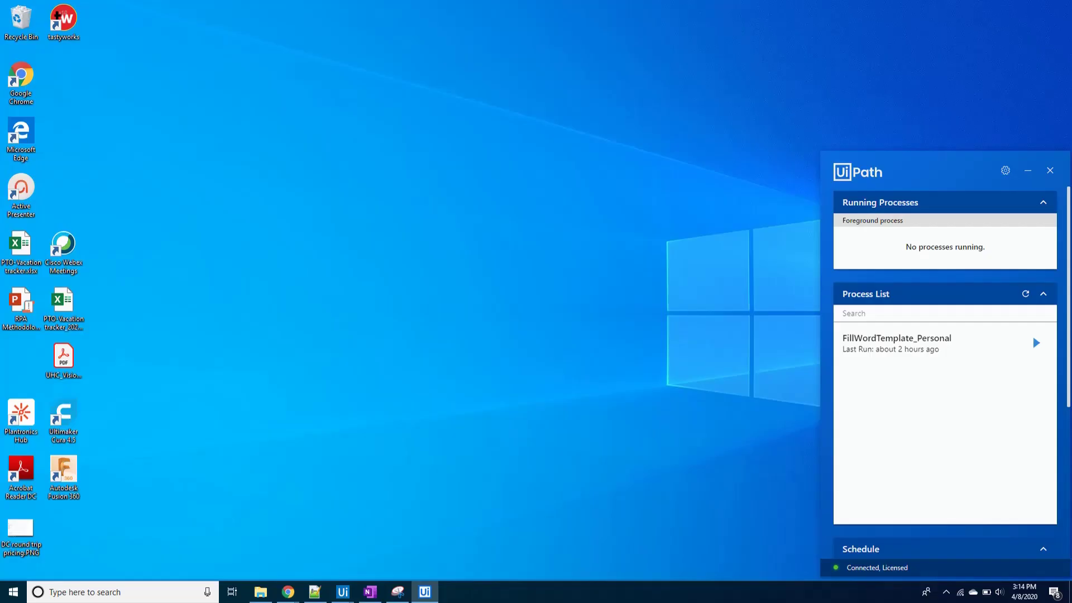
- Run FillWordTemplate_Personal using the bracketed Word template and the Reimbursement data.xlsx workbook
click(1036, 343)
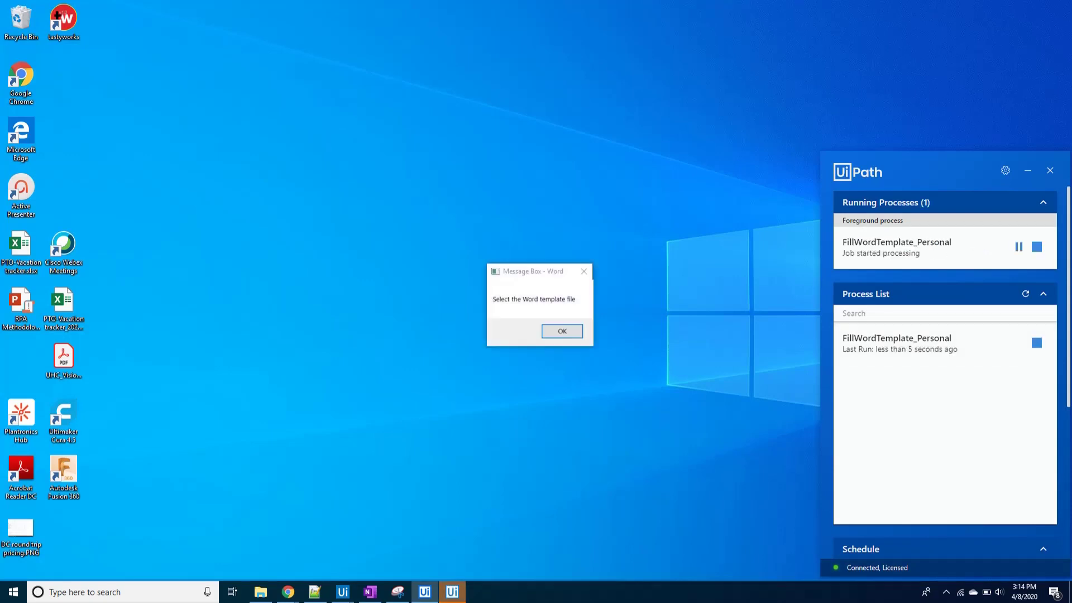
key(Return)
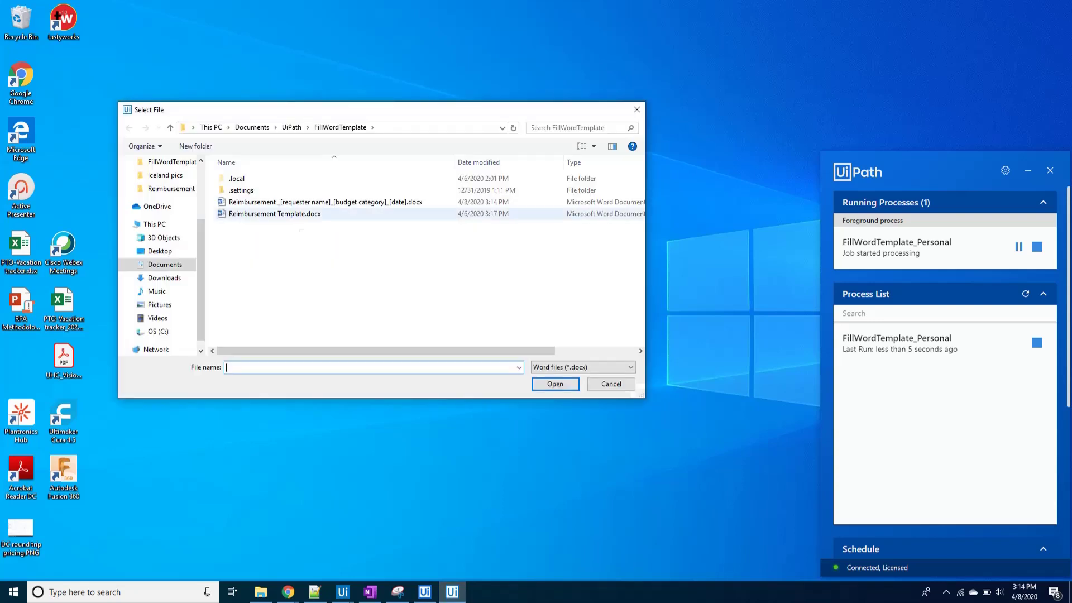
click(322, 202)
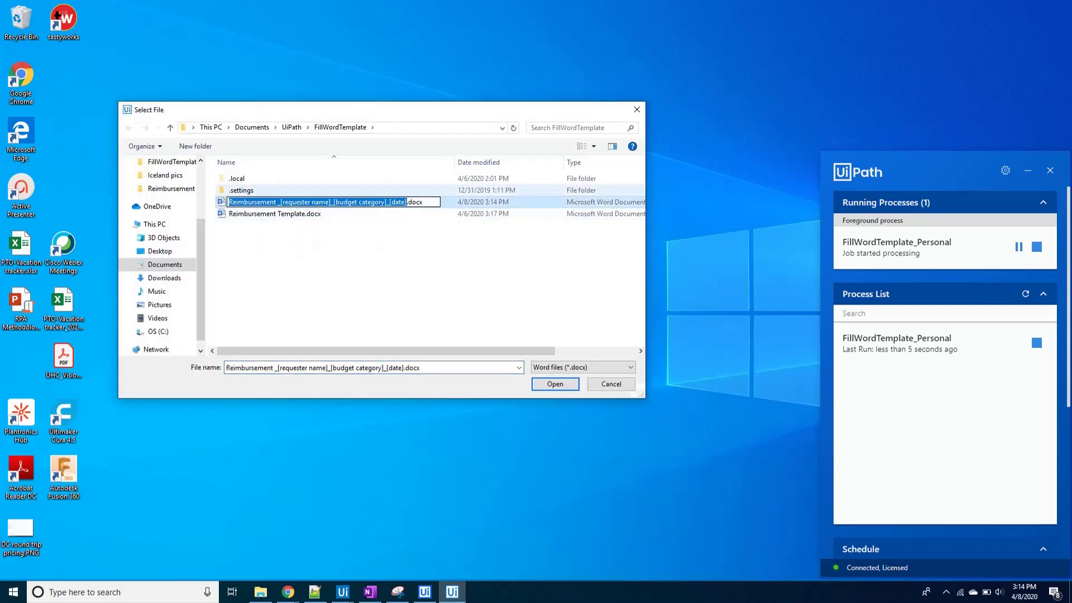
key(Return)
key(Return)
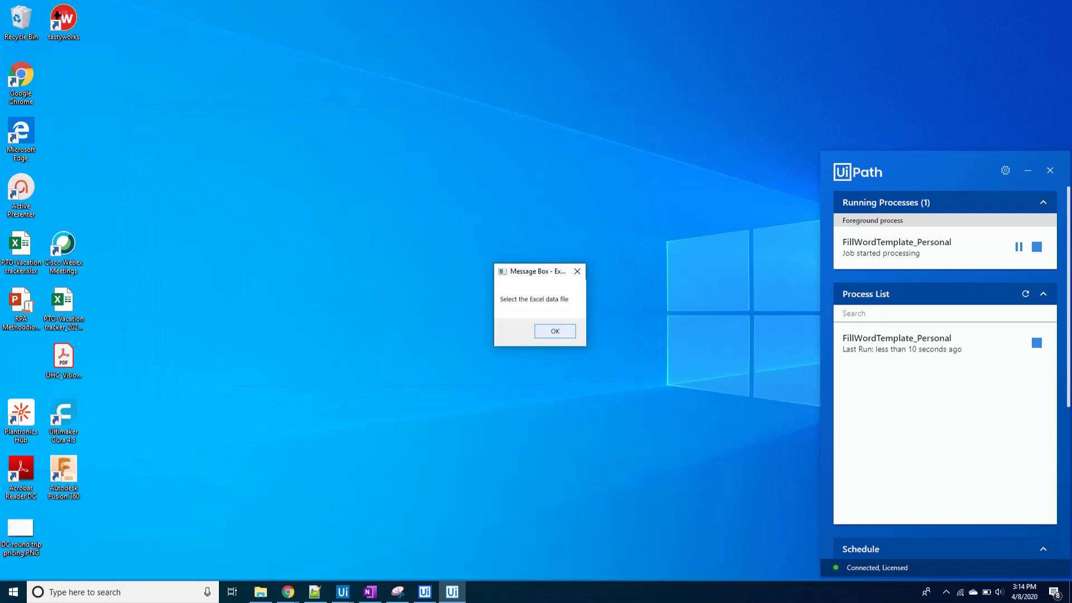
key(Return)
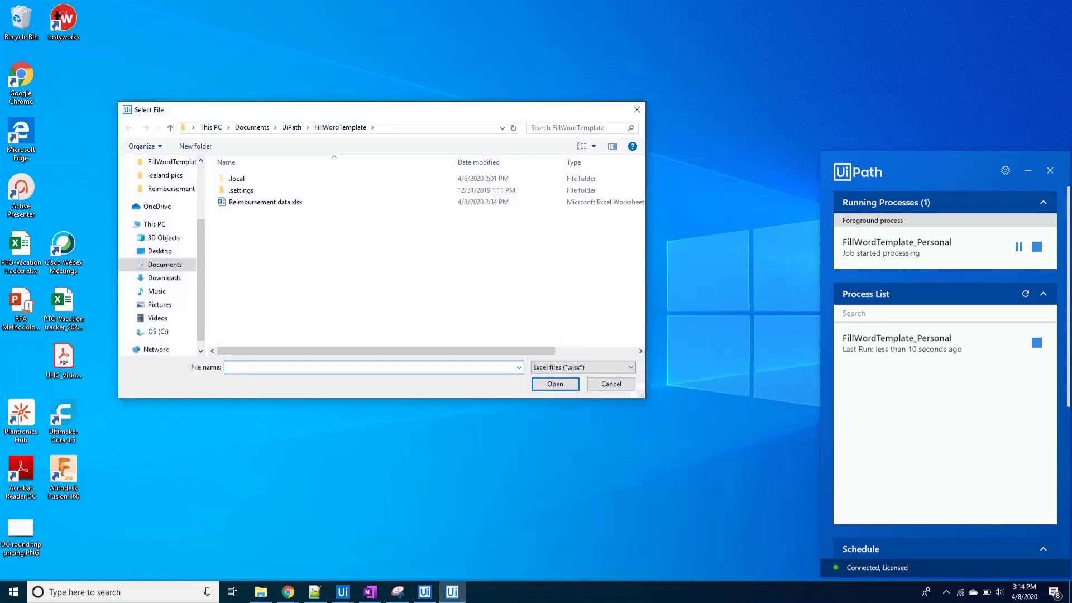
double_click(265, 202)
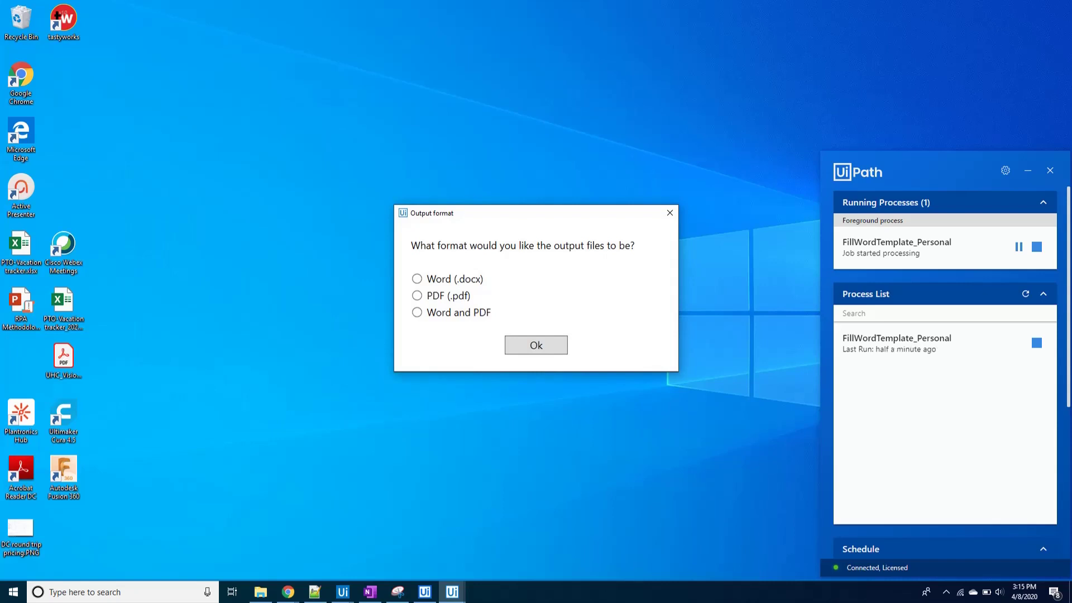
click(417, 296)
click(537, 345)
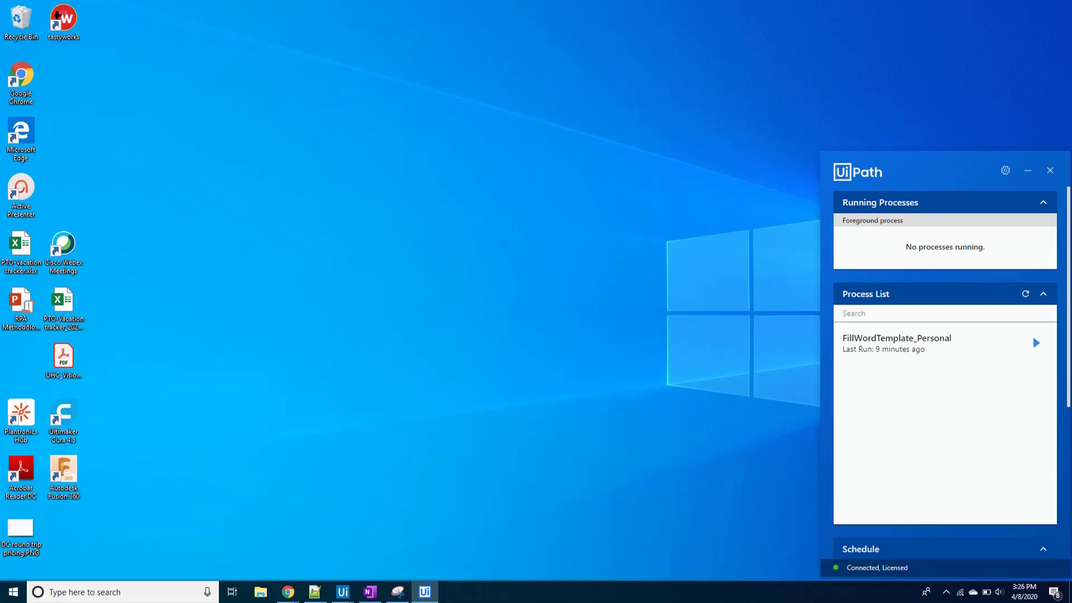
click(261, 592)
double_click(263, 321)
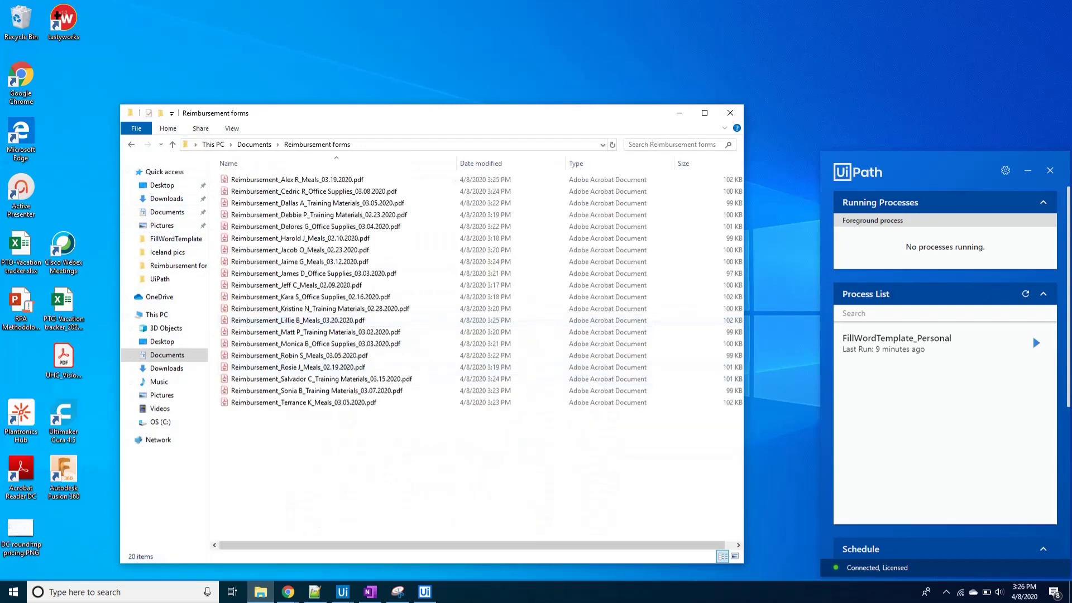
drag(252, 435, 285, 176)
key(Return)
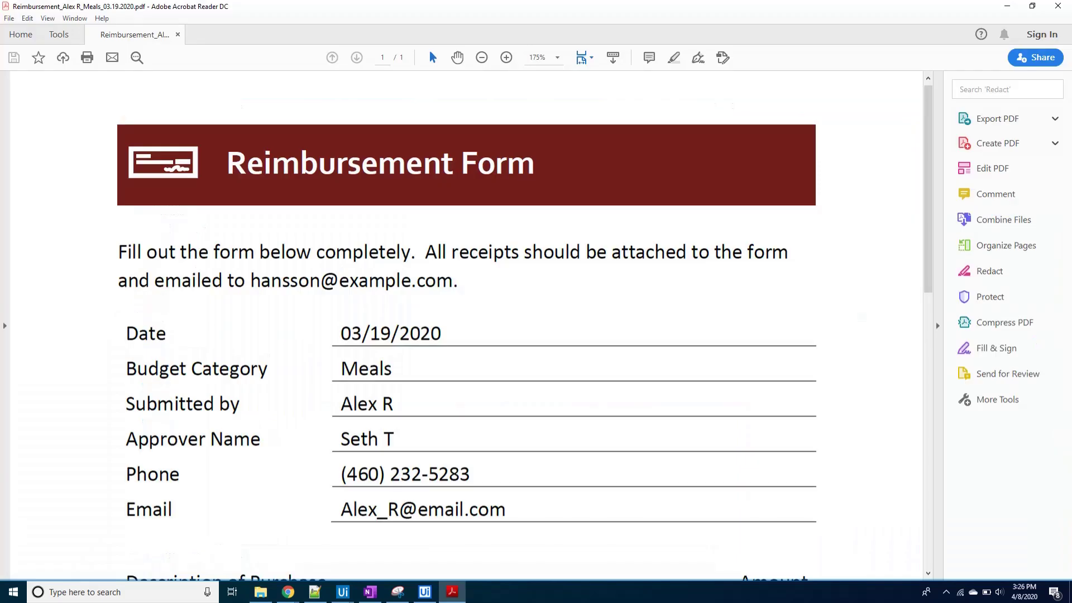
scroll(430, 52, down, 3)
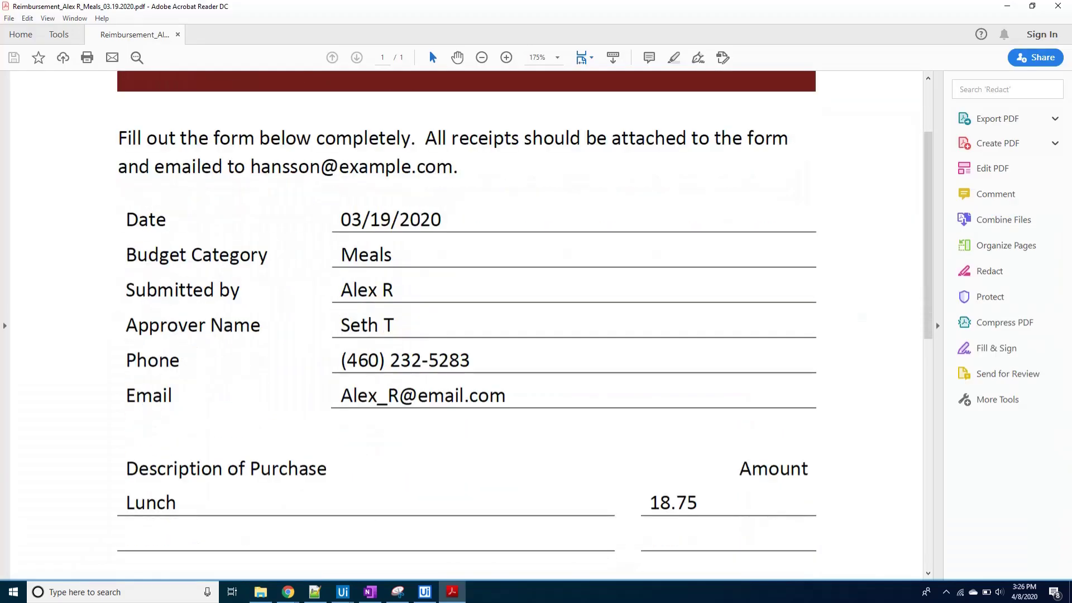